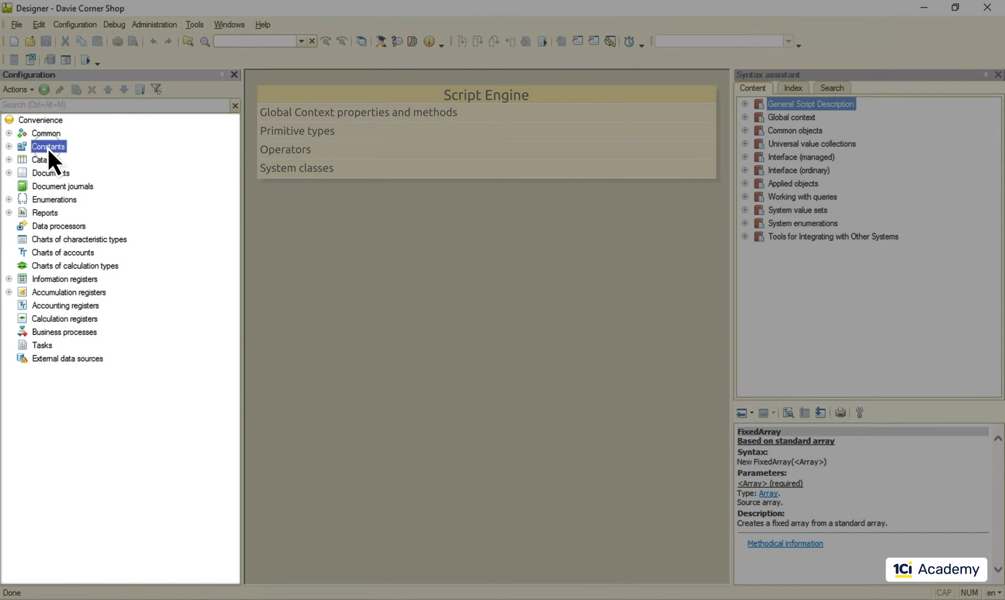
Select Catalogs, then expand Applied objects down to Documents in the Syntax assistant and collapse it again.
{"action": "left_click", "coordinate": [50, 161]}
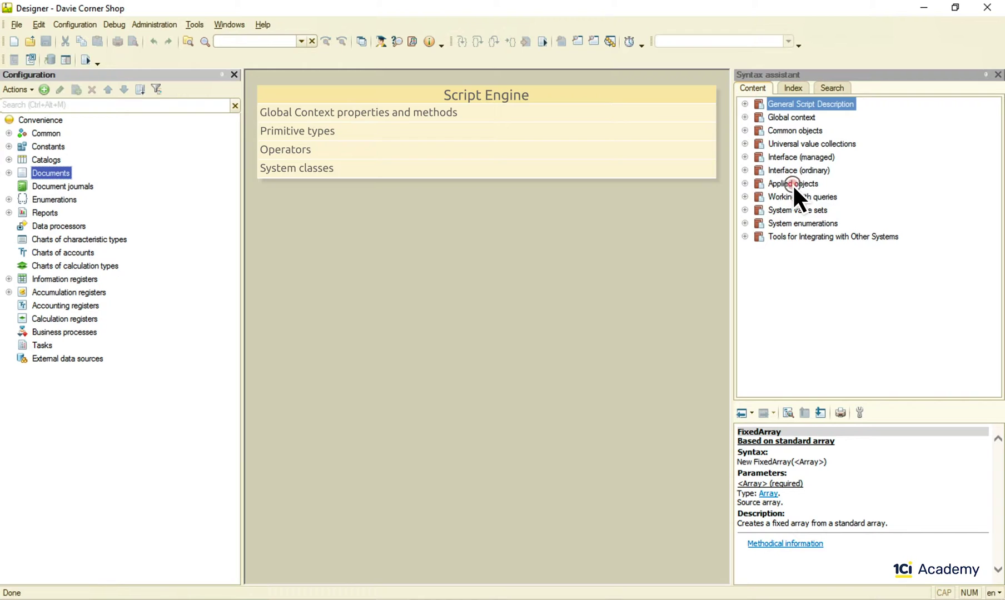
{"action": "left_click", "coordinate": [789, 184]}
{"action": "left_click", "coordinate": [744, 184]}
{"action": "left_click", "coordinate": [758, 236]}
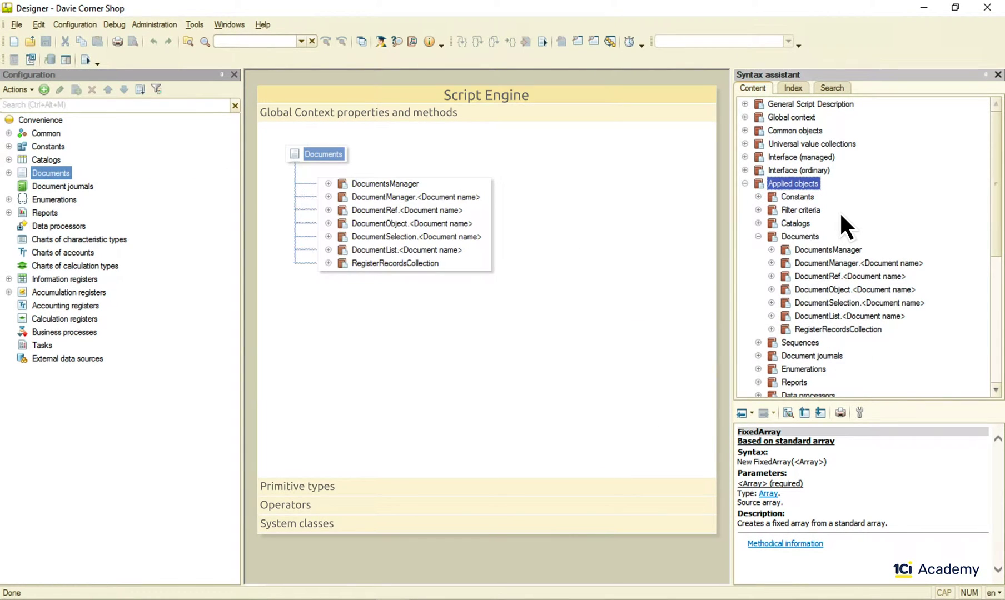
{"action": "left_click", "coordinate": [744, 183]}
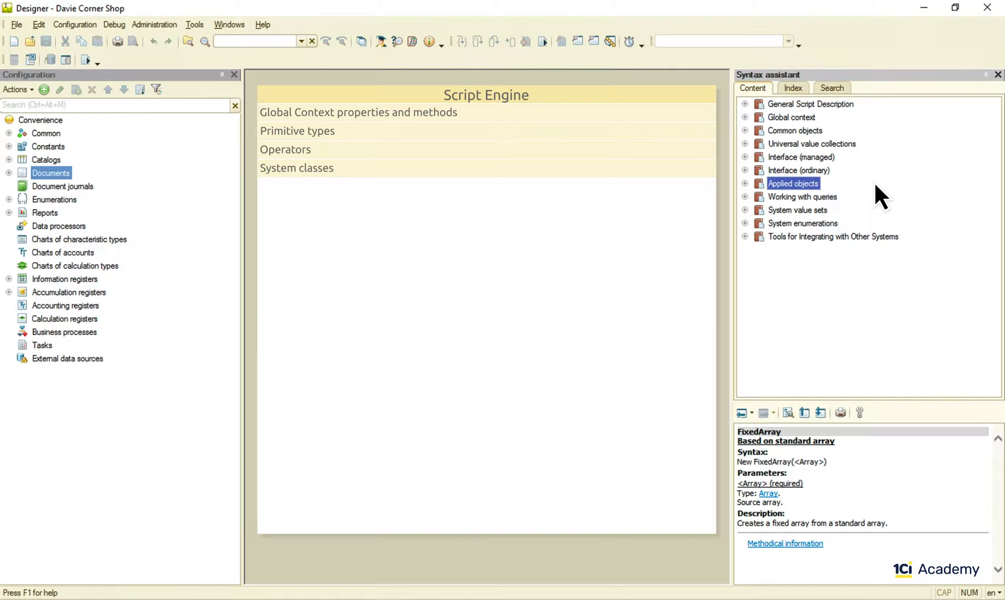
Browse the Common objects, Universal value collections, Interface (managed) and Working with queries categories.
{"action": "left_click", "coordinate": [793, 130]}
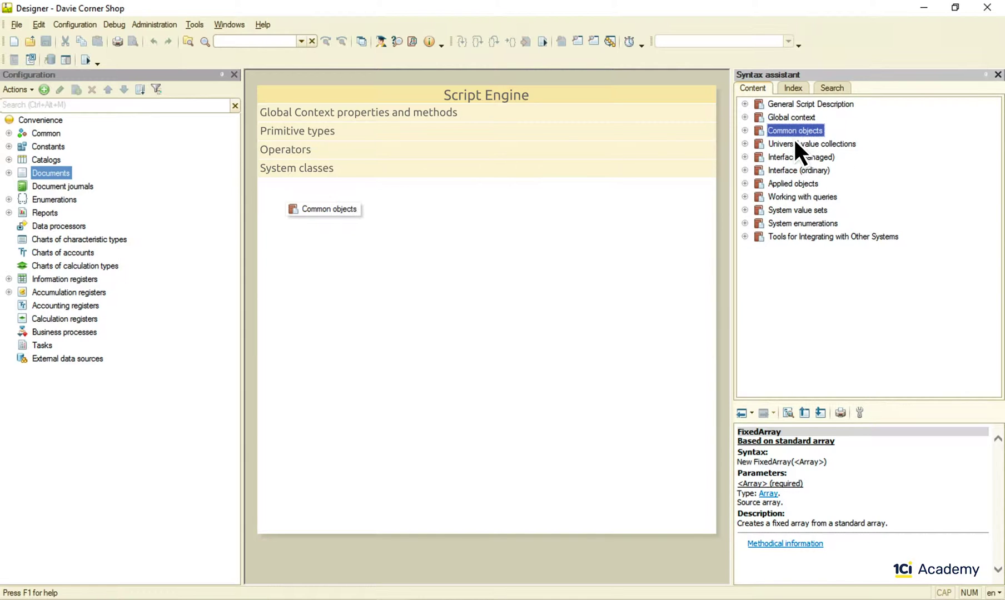
{"action": "left_click", "coordinate": [792, 144]}
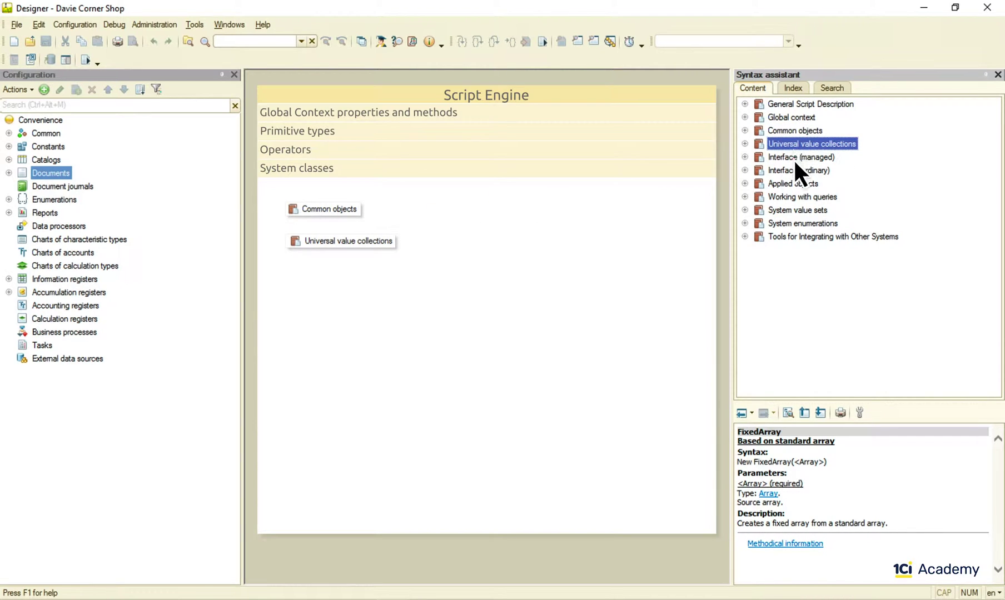
{"action": "left_click", "coordinate": [793, 158]}
{"action": "left_click", "coordinate": [793, 197]}
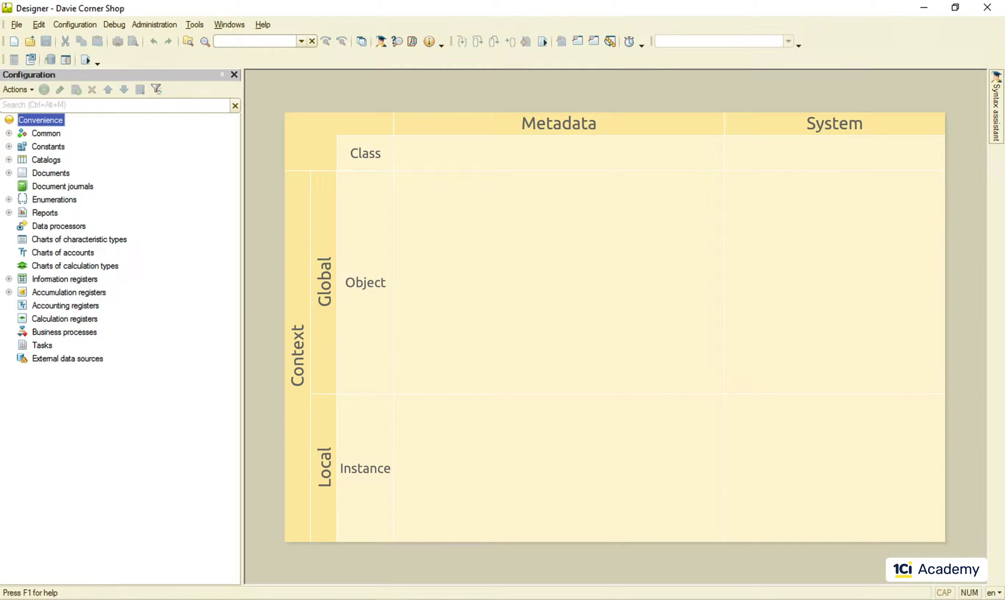
Expand Documents in the configuration tree and select the Sales document.
{"action": "left_click", "coordinate": [9, 174]}
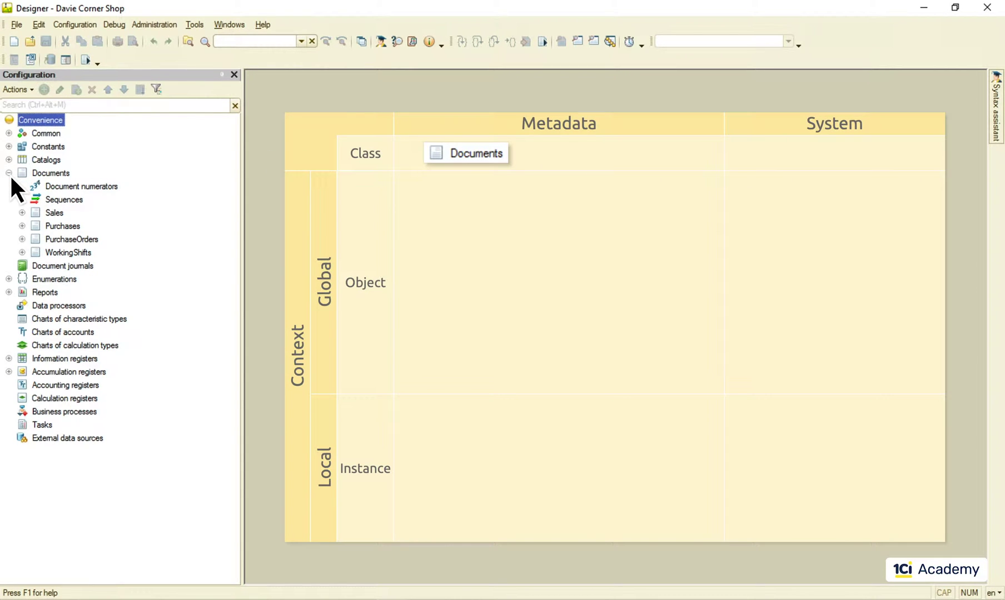
{"action": "left_click", "coordinate": [54, 213]}
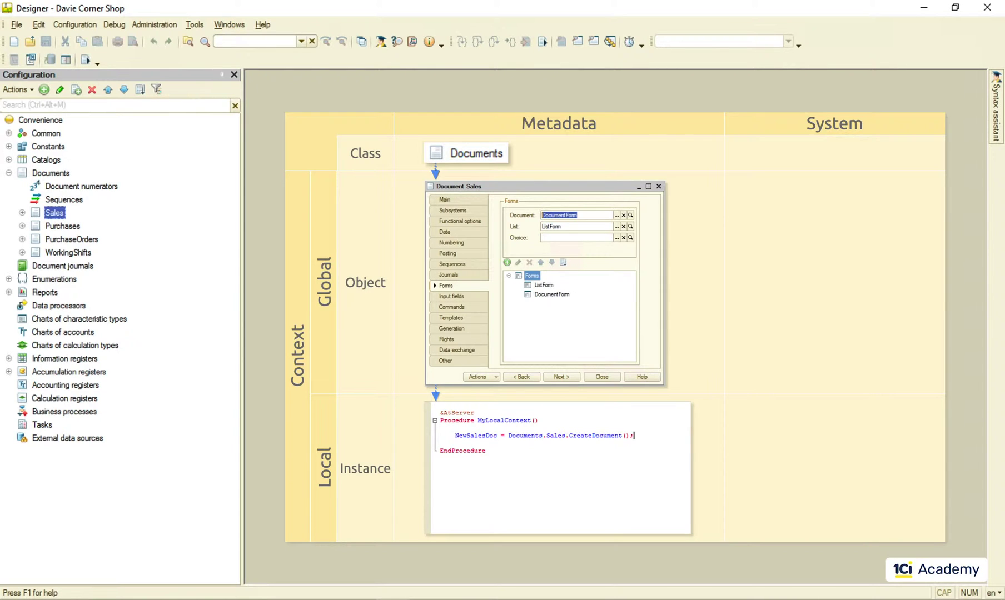
Auto-hide the configuration tree, collapse Working with queries, and expand Universal value collections in the Syntax assistant.
{"action": "left_click", "coordinate": [222, 74]}
{"action": "left_click", "coordinate": [991, 127]}
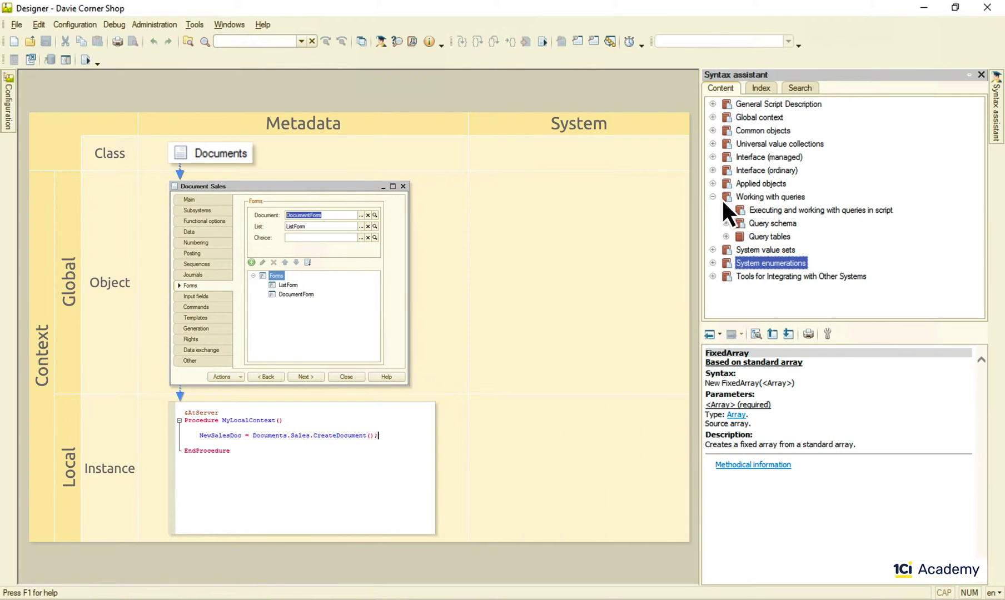
{"action": "left_click", "coordinate": [712, 197]}
{"action": "left_click", "coordinate": [713, 144]}
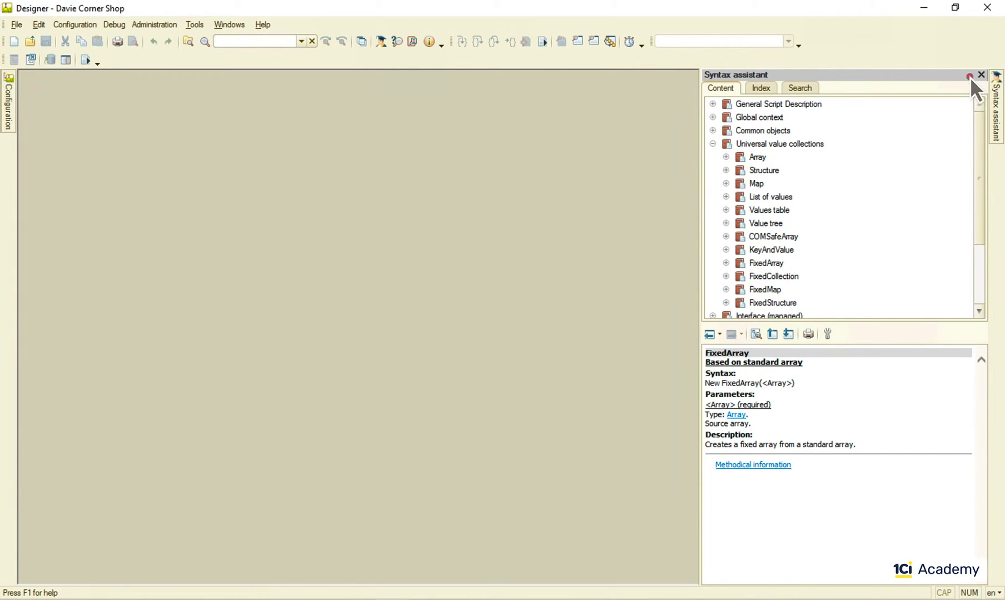
Pin the Syntax assistant and configuration tree open, collapsing Universal value collections.
{"action": "left_click", "coordinate": [969, 76]}
{"action": "left_click", "coordinate": [744, 145]}
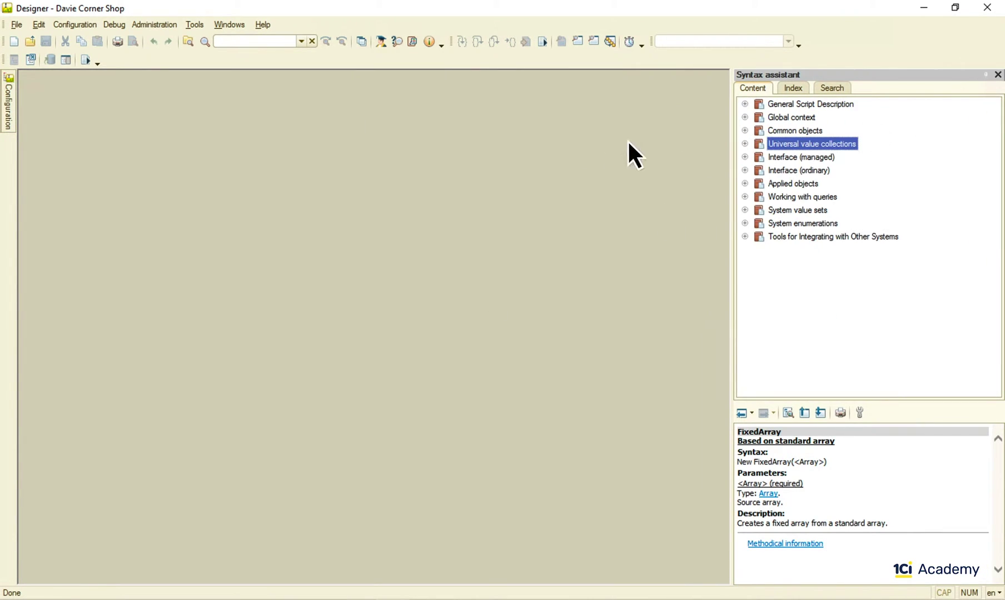
{"action": "left_click", "coordinate": [10, 111]}
{"action": "left_click", "coordinate": [229, 76]}
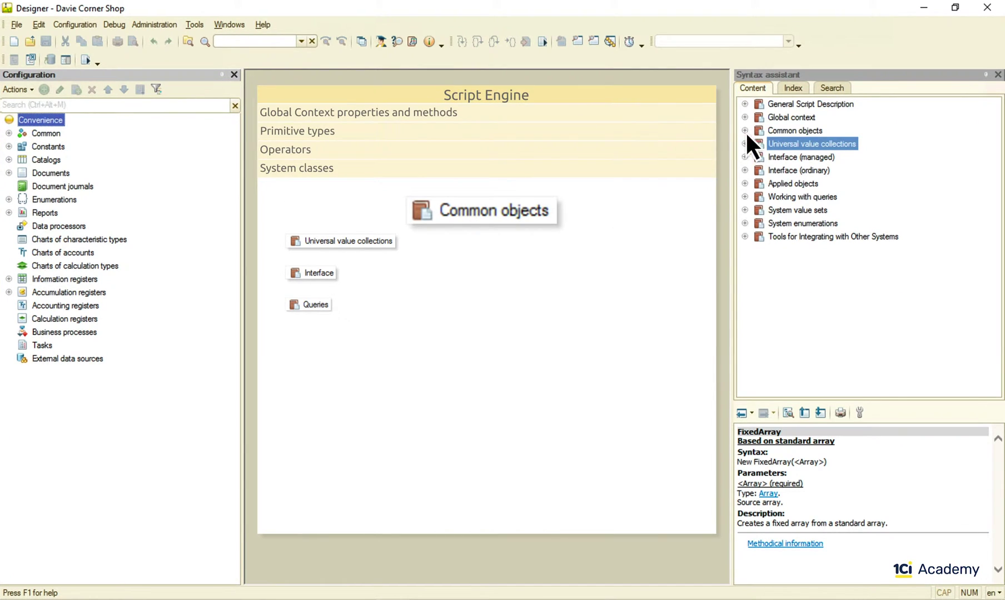
Browse the XML, Internet and Mail groups under Common objects, then collapse Common objects.
{"action": "left_click", "coordinate": [744, 131]}
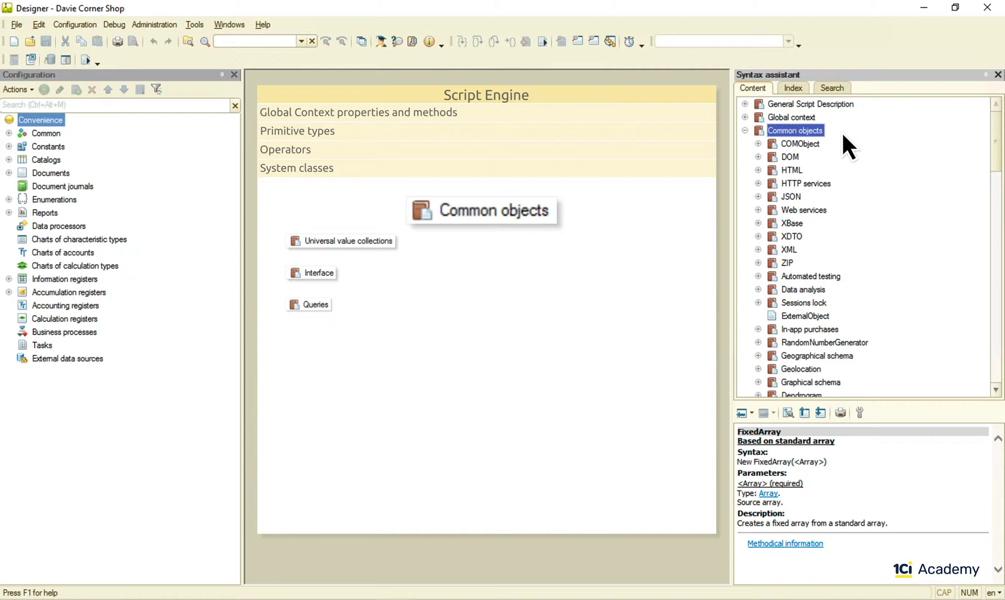
{"action": "left_click", "coordinate": [757, 250]}
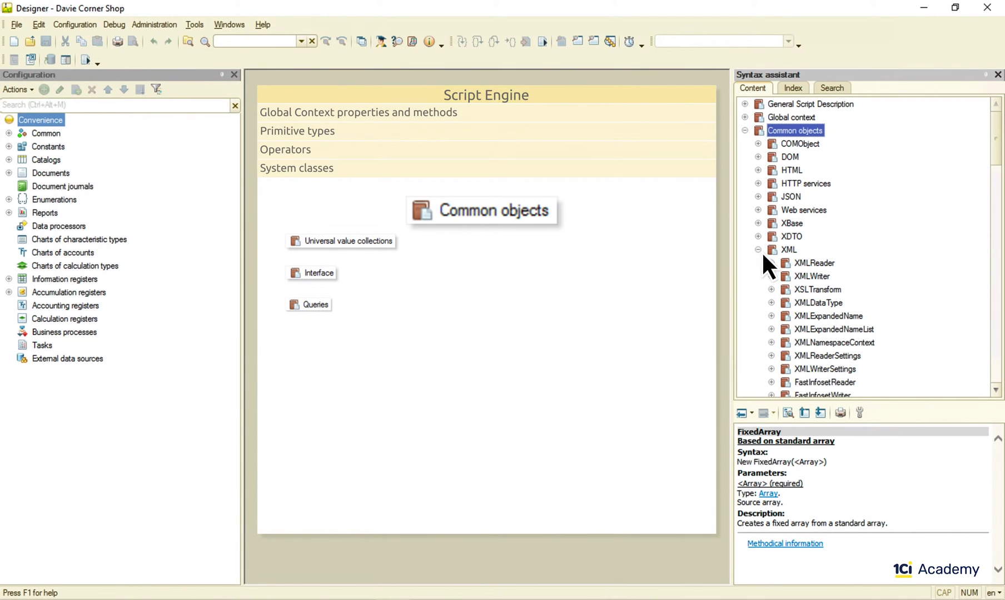
{"action": "left_click", "coordinate": [758, 249]}
{"action": "scroll", "coordinate": [995, 351], "scroll_direction": "down", "scroll_amount": 7}
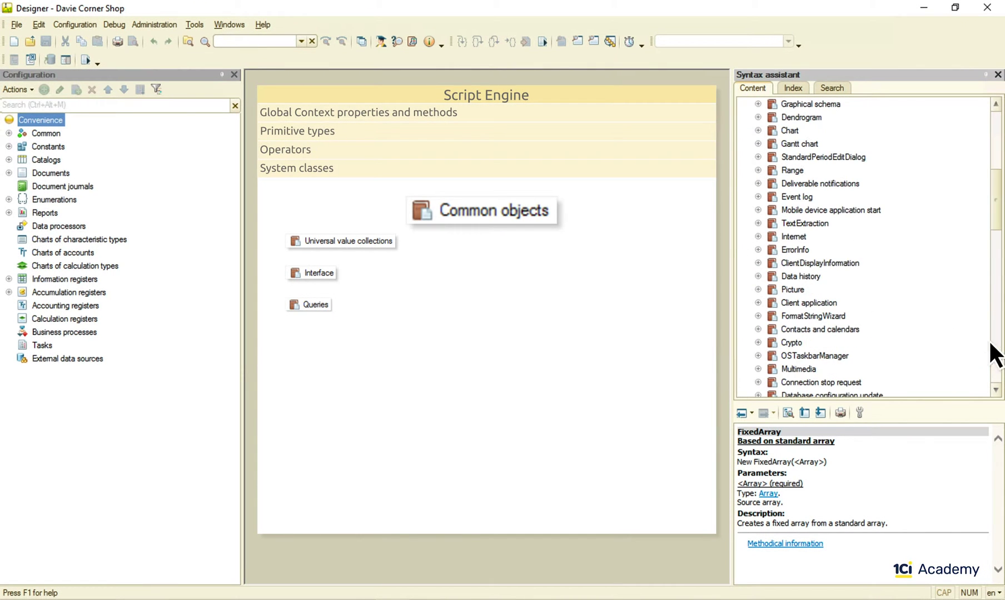
{"action": "left_click", "coordinate": [758, 236]}
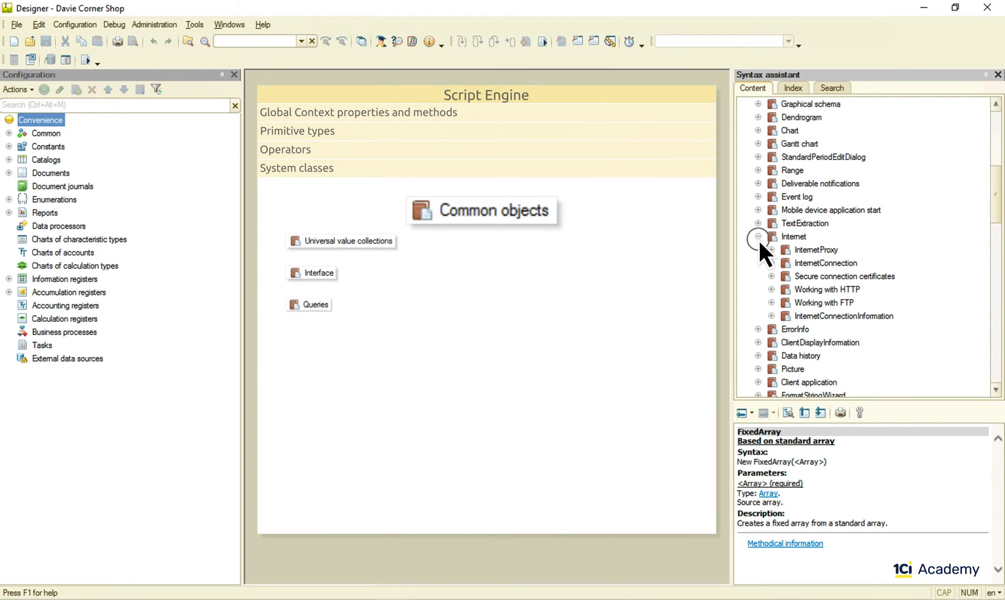
{"action": "left_click", "coordinate": [758, 237]}
{"action": "scroll", "coordinate": [996, 329], "scroll_direction": "down", "scroll_amount": 7}
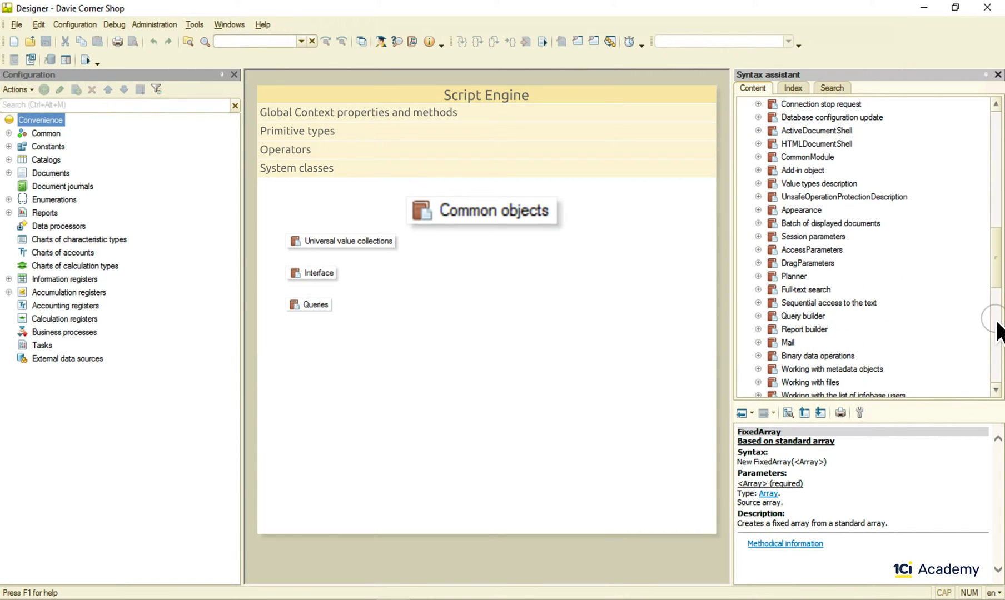
{"action": "left_click", "coordinate": [758, 342]}
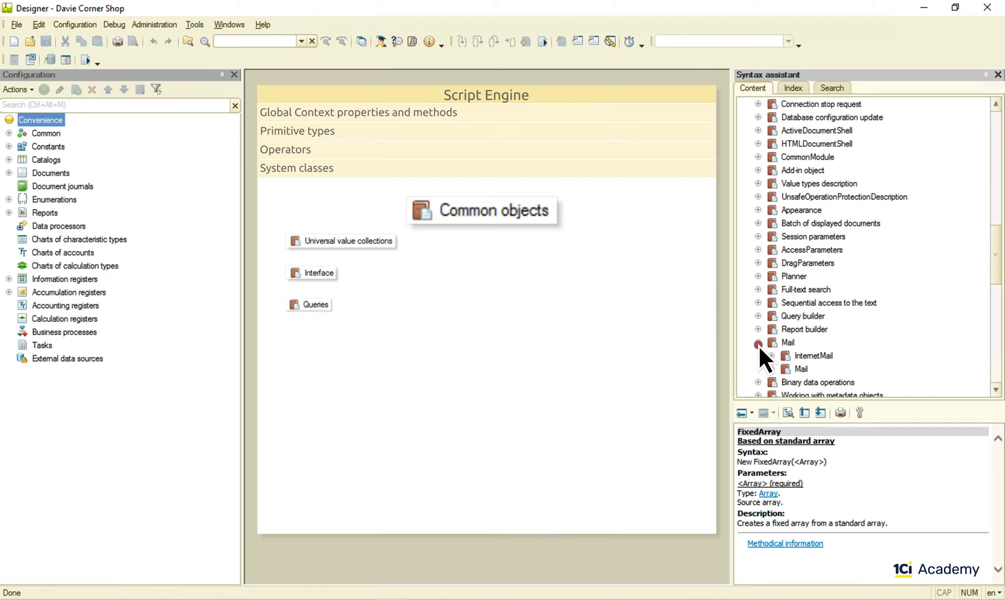
{"action": "left_click", "coordinate": [758, 343]}
{"action": "left_click_drag", "start_coordinate": [998, 266], "coordinate": [997, 365]}
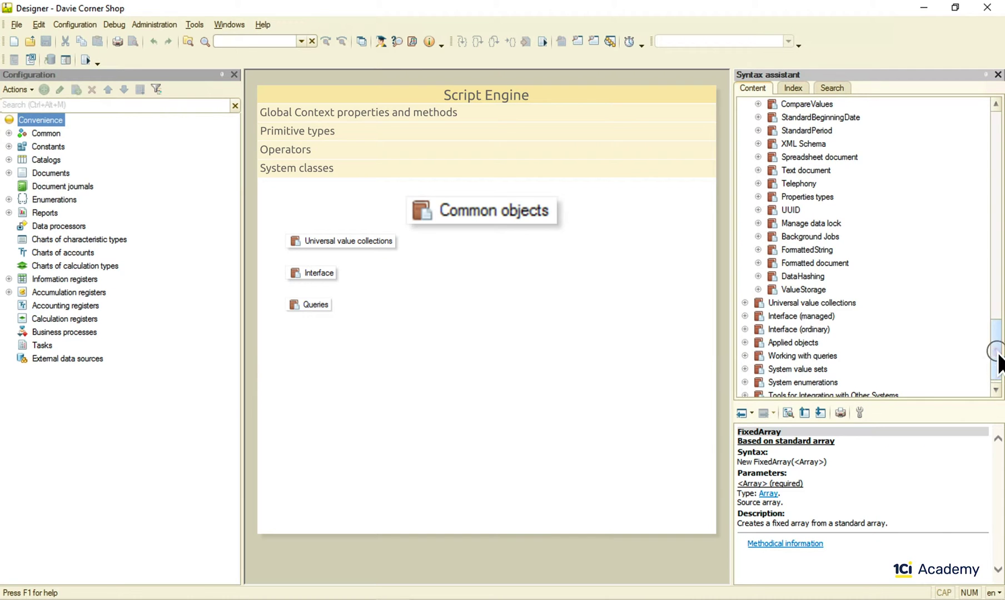
{"action": "left_click_drag", "start_coordinate": [1000, 365], "coordinate": [1000, 127]}
{"action": "left_click", "coordinate": [745, 130]}
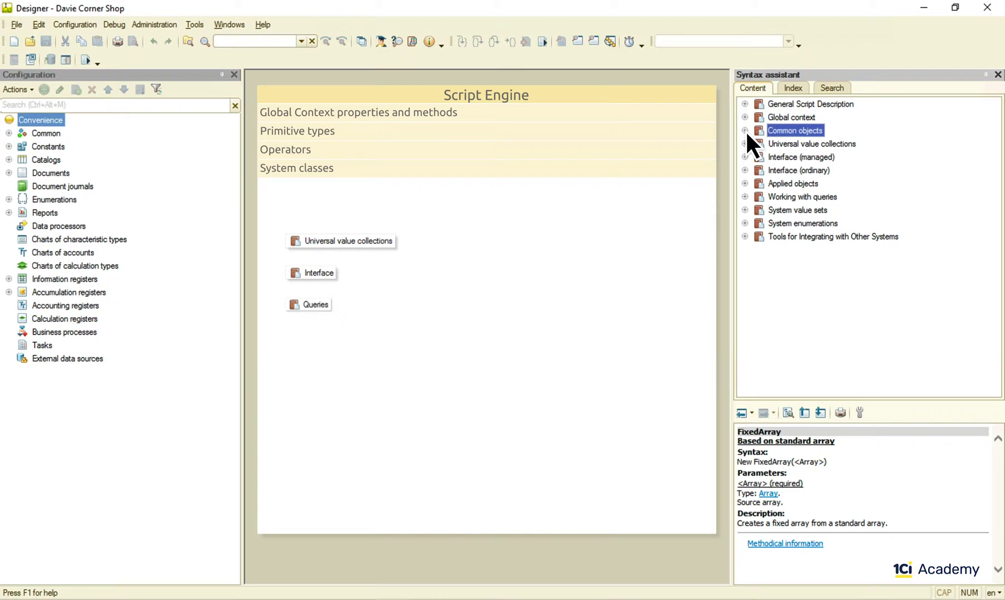
Expand Interface (managed) to list Managed form, Form field, Form button and Form table.
{"action": "left_click", "coordinate": [744, 157]}
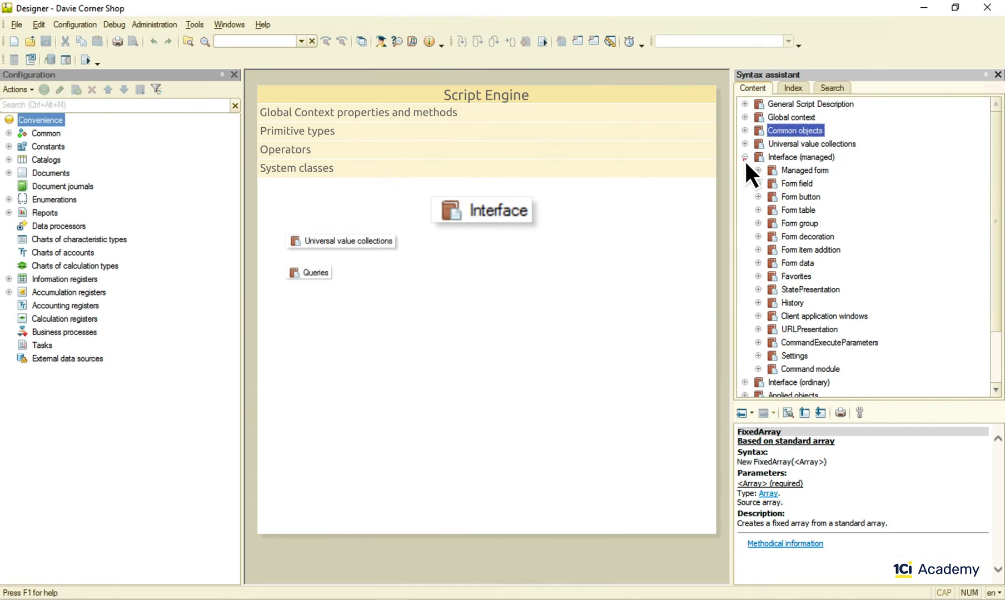
Collapse Interface (managed), view and collapse Working with queries, then select Universal value collections.
{"action": "left_click", "coordinate": [744, 158]}
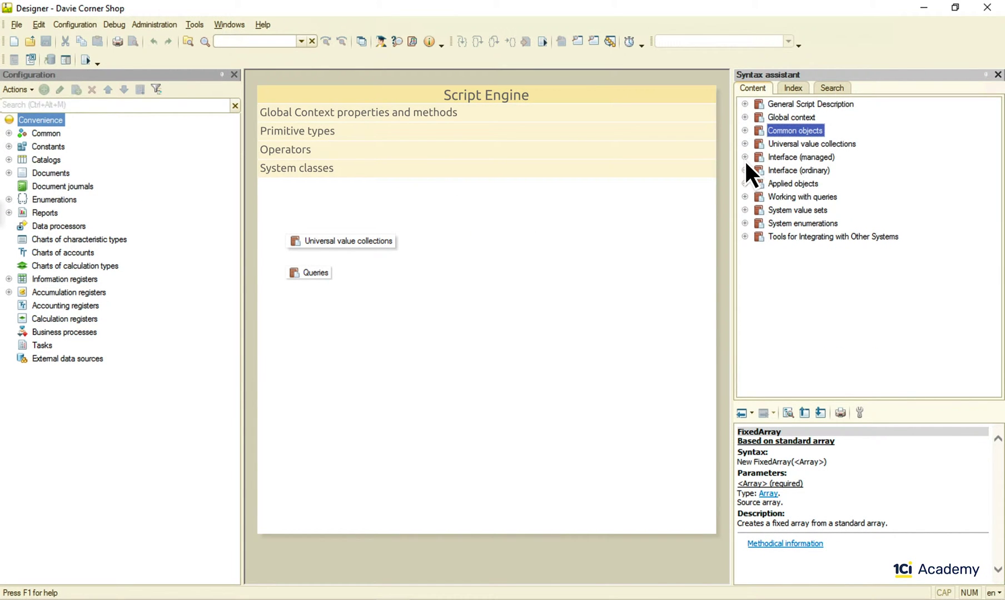
{"action": "left_click", "coordinate": [745, 196]}
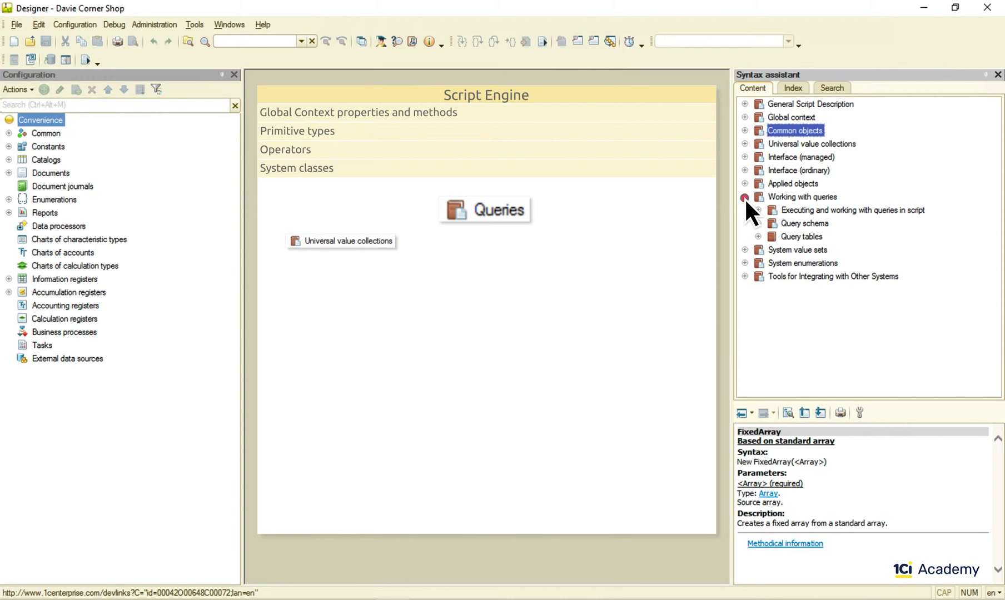
{"action": "left_click", "coordinate": [744, 197]}
{"action": "left_click", "coordinate": [791, 143]}
Expand Universal value collections to show Array, Structure, Map through FixedStructure.
{"action": "left_click", "coordinate": [745, 144]}
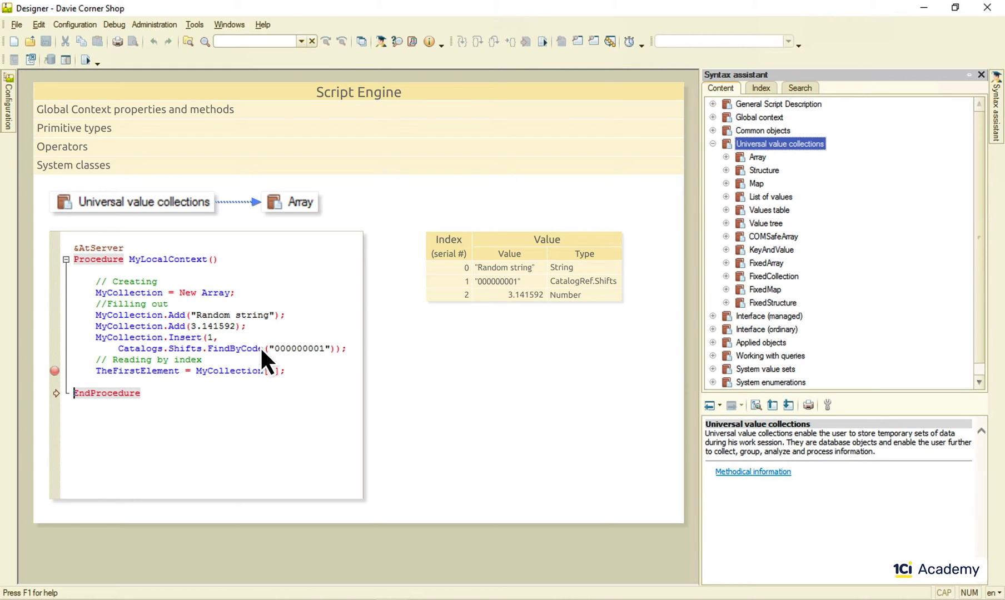
Add a '// Reading in cycle' For Each Element In MyCollection Do … EndDo; loop with a '// Something' body.
{"action": "mouse_move", "coordinate": [137, 371]}
{"action": "key", "text": "Return"}
{"action": "type", "text": "// Reading in cycle"}
{"action": "key", "text": "Return"}
{"action": "type", "text": "For Each Element In MyCollection Do"}
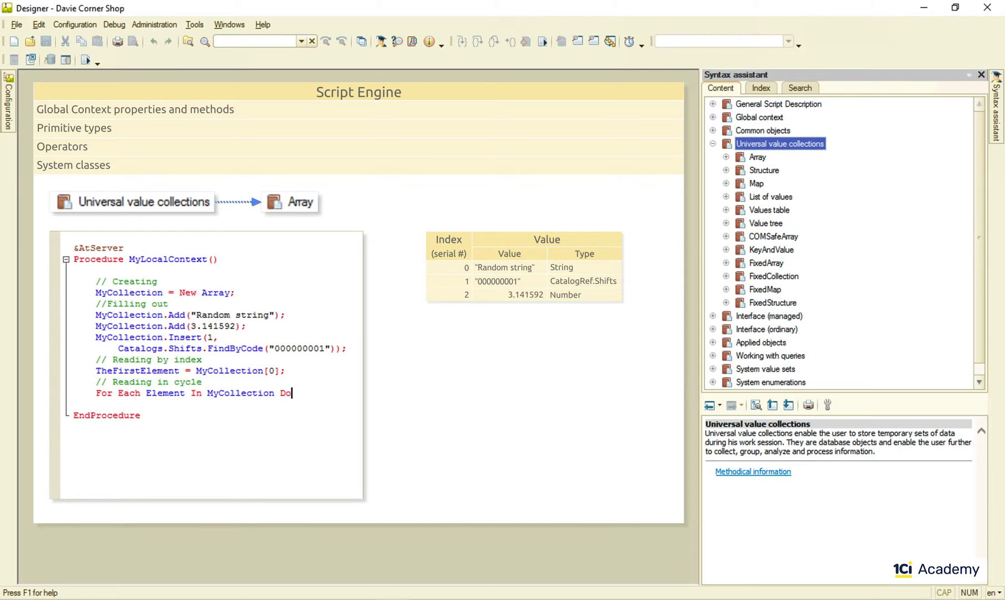
{"action": "key", "text": "Return"}
{"action": "type", "text": "// Something"}
{"action": "key", "text": "Return"}
{"action": "type", "text": "EndDo;"}
{"action": "key", "text": "Return"}
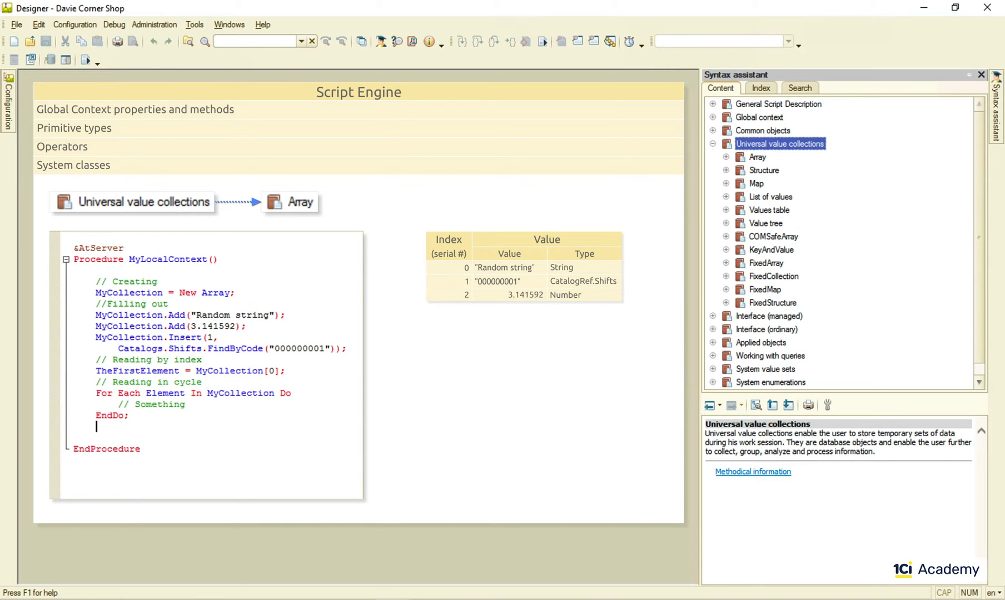
Add a '// Searching by value' line Pi = MyCollection.Find(3.141592); and set a breakpoint on it.
{"action": "type", "text": "// Searching by value"}
{"action": "key", "text": "Return"}
{"action": "type", "text": "Pi = MyCollection.Find(3.141592"}
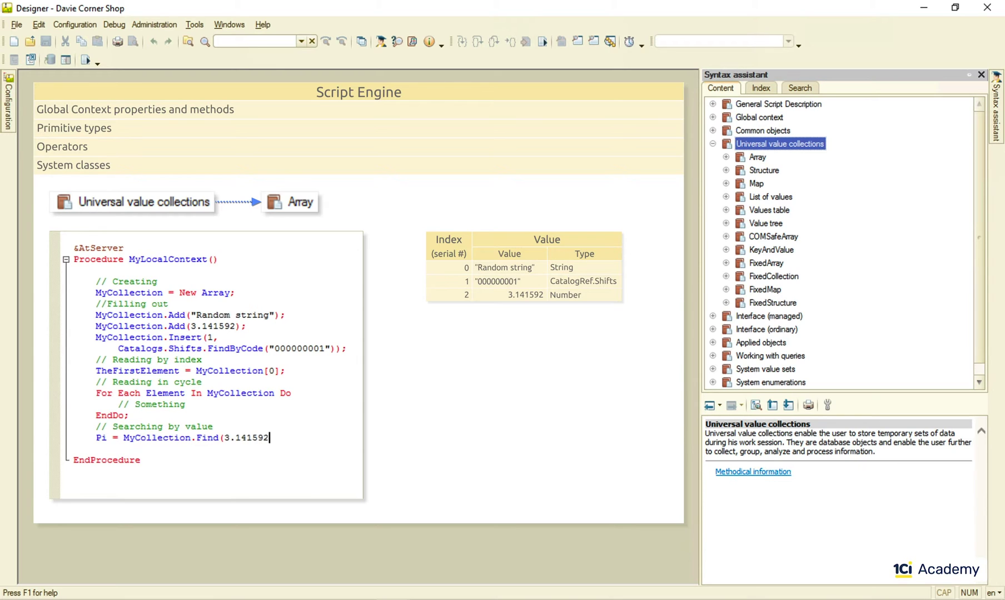
{"action": "type", "text": ");"}
{"action": "double_click", "coordinate": [54, 438]}
{"action": "left_click", "coordinate": [55, 460]}
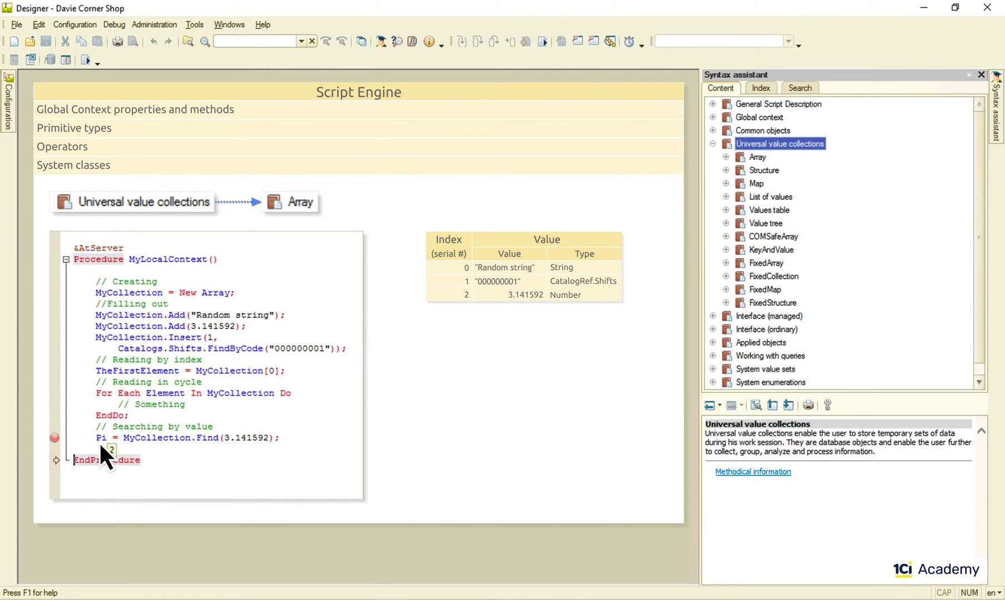
{"action": "mouse_move", "coordinate": [99, 441]}
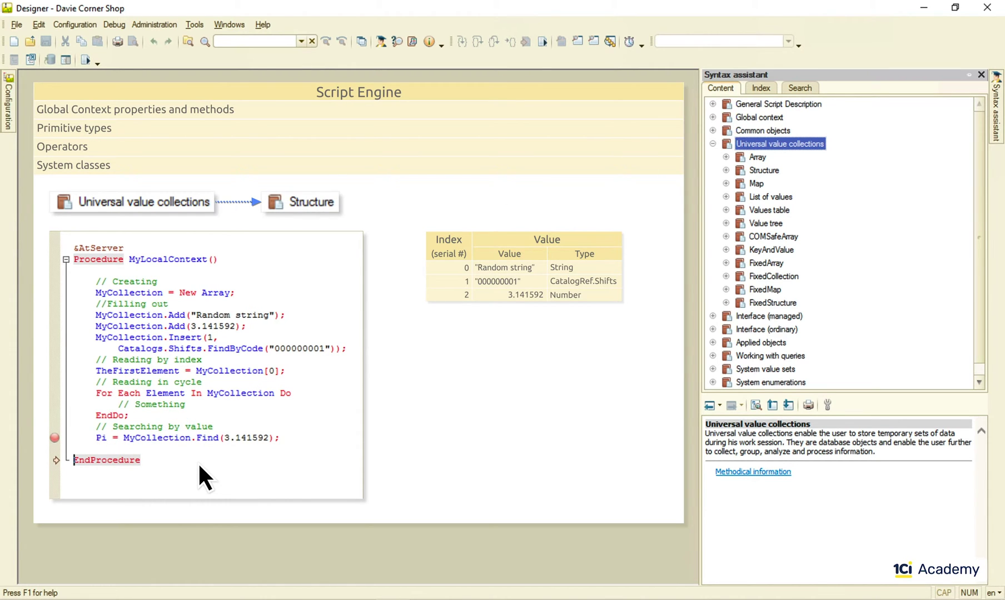
Change New Array to New Structure, turn the first Add into Insert, and rename the value to RandomString.
{"action": "left_click", "coordinate": [216, 296]}
{"action": "type", "text": "Structure"}
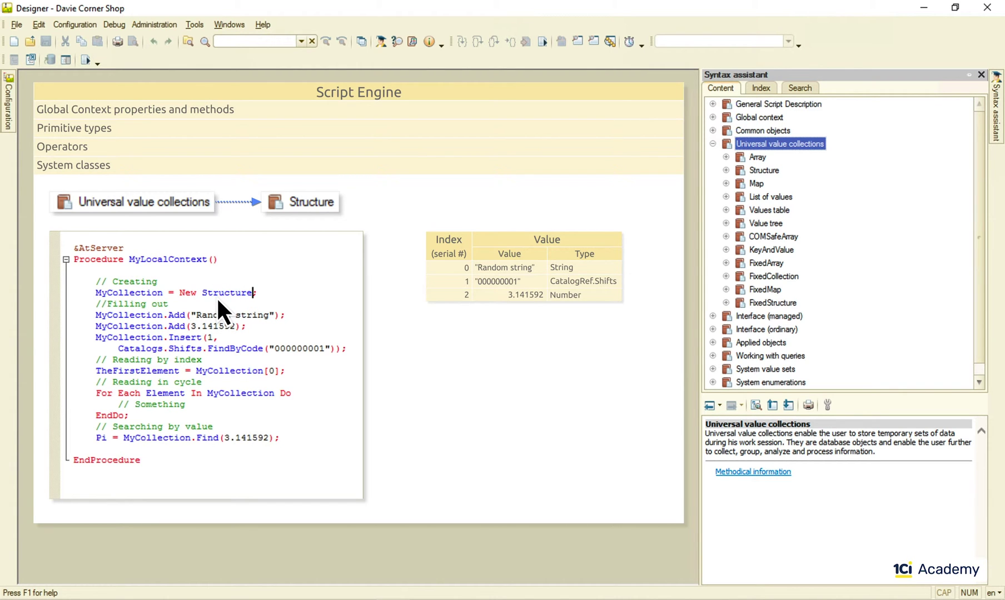
{"action": "left_click", "coordinate": [168, 316]}
{"action": "key", "text": "ctrl+space"}
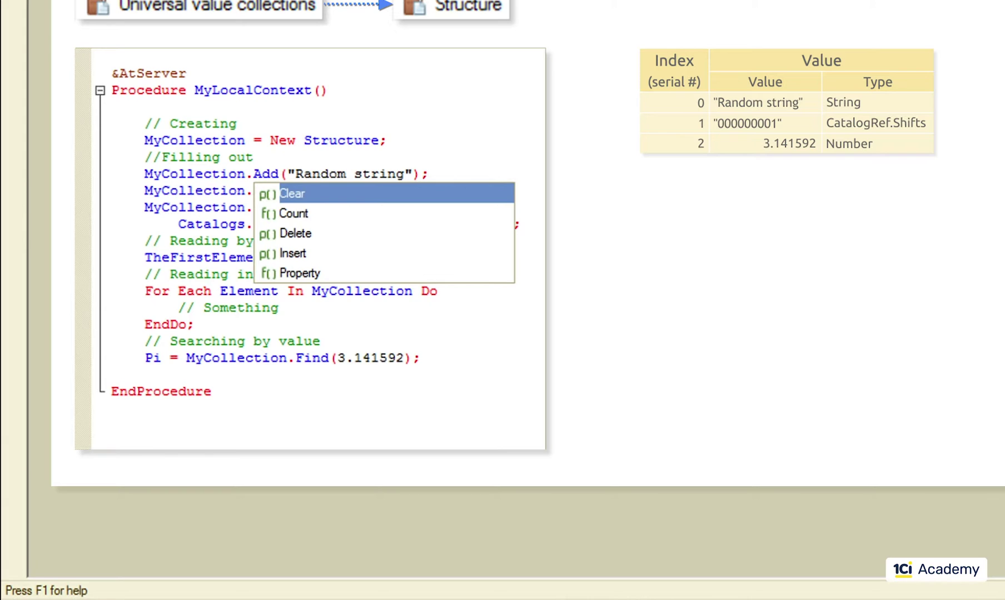
{"action": "key", "text": "Down"}
{"action": "key", "text": "Down"}
{"action": "key", "text": "Down"}
{"action": "key", "text": "Return"}
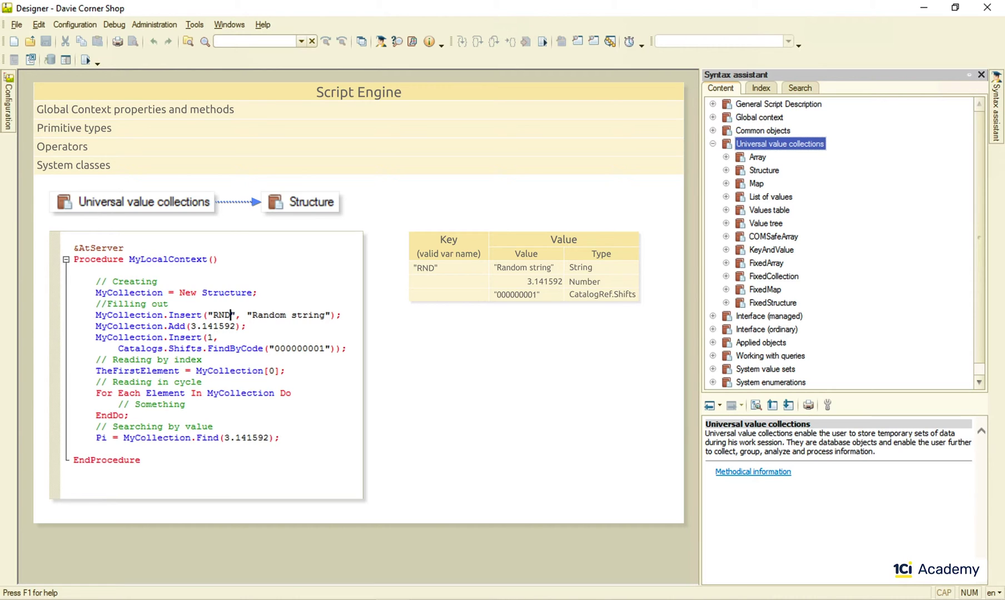
{"action": "left_click", "coordinate": [297, 315]}
{"action": "key", "text": "BackSpace"}
{"action": "key", "text": "BackSpace"}
{"action": "type", "text": "S"}
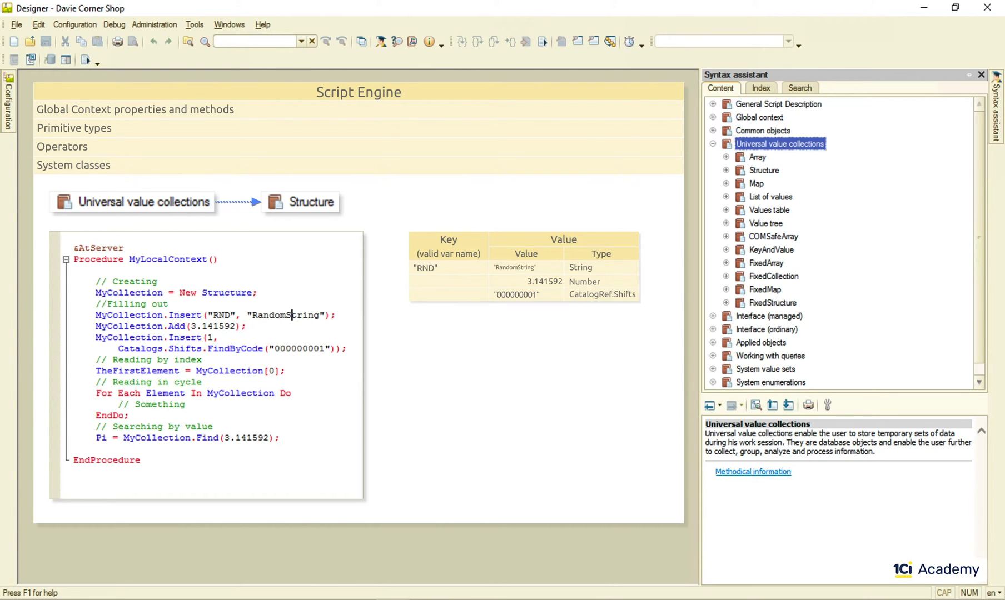
Change the remaining Add calls to Insert with keys "Pi" and "ShiftOne".
{"action": "double_click", "coordinate": [177, 326]}
{"action": "type", "text": "Insert"}
{"action": "key", "text": "Right"}
{"action": "type", "text": "\"\","}
{"action": "key", "text": "Left"}
{"action": "key", "text": "Left"}
{"action": "key", "text": "Left"}
{"action": "type", "text": "Pi"}
{"action": "left_click", "coordinate": [209, 338]}
{"action": "type", "text": "\"\""}
{"action": "key", "text": "Left"}
{"action": "type", "text": "ShiftOne"}
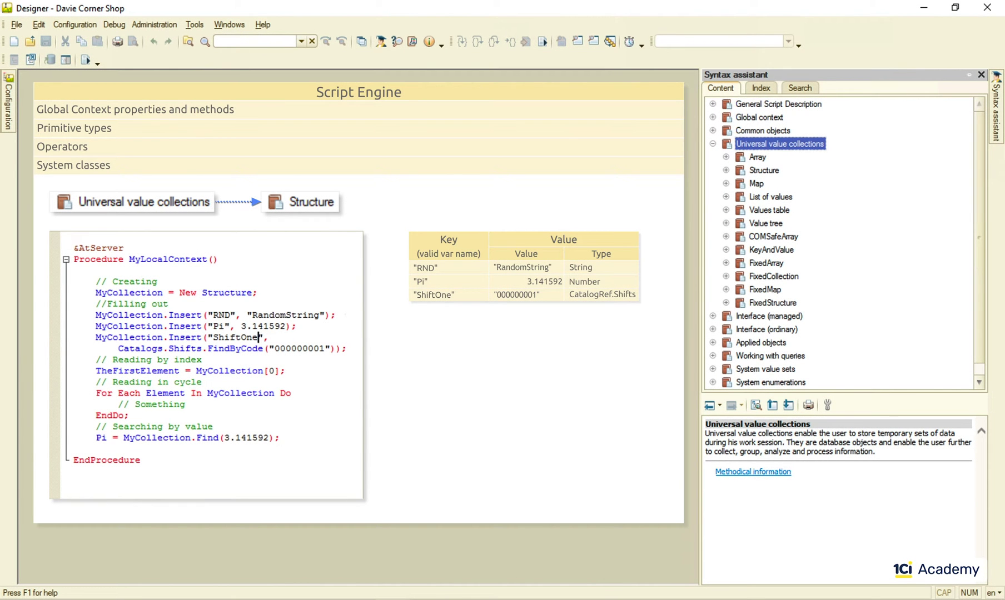
Read the element as MyCollection["RND"] and add a duplicate line reading MyCollection.RND.
{"action": "double_click", "coordinate": [277, 371]}
{"action": "type", "text": "\"RND"}
{"action": "key", "text": "Home"}
{"action": "key", "text": "shift+Down"}
{"action": "key", "text": "ctrl+c"}
{"action": "key", "text": "ctrl+v"}
{"action": "left_click", "coordinate": [274, 382]}
{"action": "key", "text": "BackSpace"}
{"action": "key", "text": "BackSpace"}
{"action": "type", "text": "."}
{"action": "key", "text": "Right"}
{"action": "key", "text": "Right"}
{"action": "key", "text": "Right"}
{"action": "key", "text": "Right"}
{"action": "key", "text": "Right"}
{"action": "key", "text": "BackSpace"}
{"action": "key", "text": "BackSpace"}
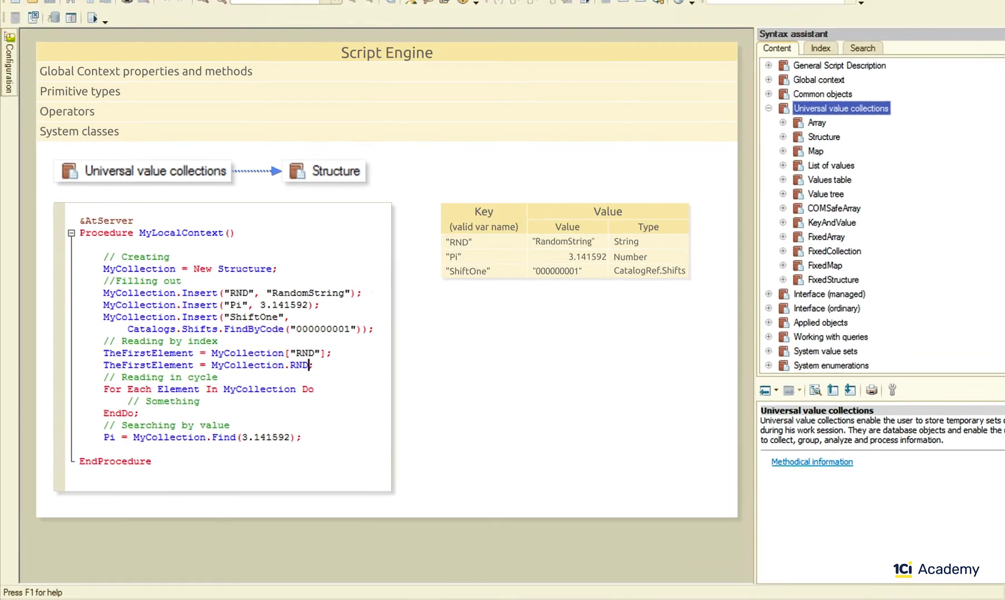
Step through the code twice with F10 in the debugger, reaching the For Each line.
{"action": "key", "text": "F10"}
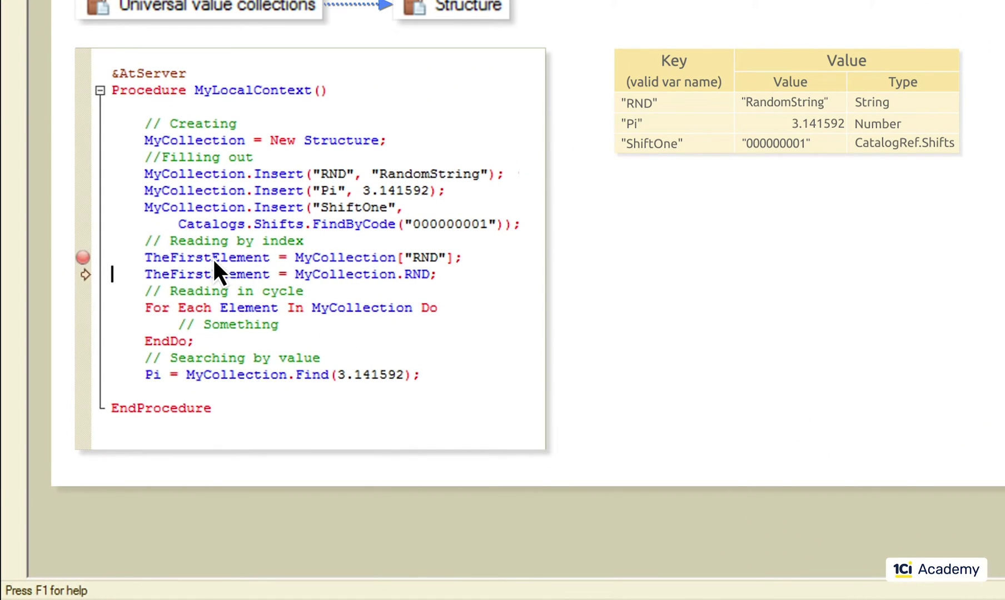
{"action": "mouse_move", "coordinate": [215, 263]}
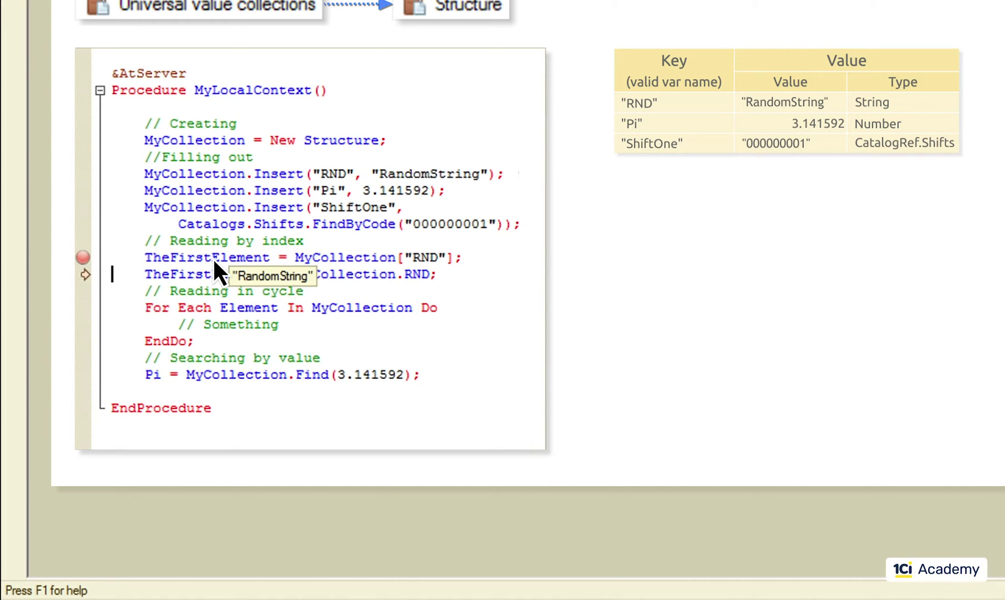
{"action": "key", "text": "F10"}
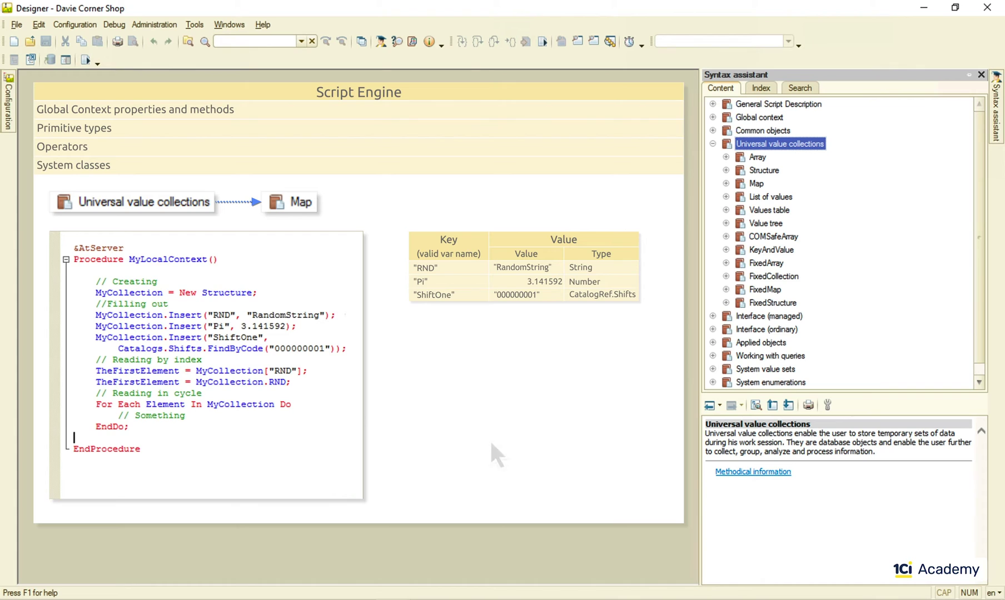
Replace New Structure with New Map and add Catalogs.Cashiers.FindByCode("000000001") as a key.
{"action": "double_click", "coordinate": [228, 292]}
{"action": "type", "text": "Map"}
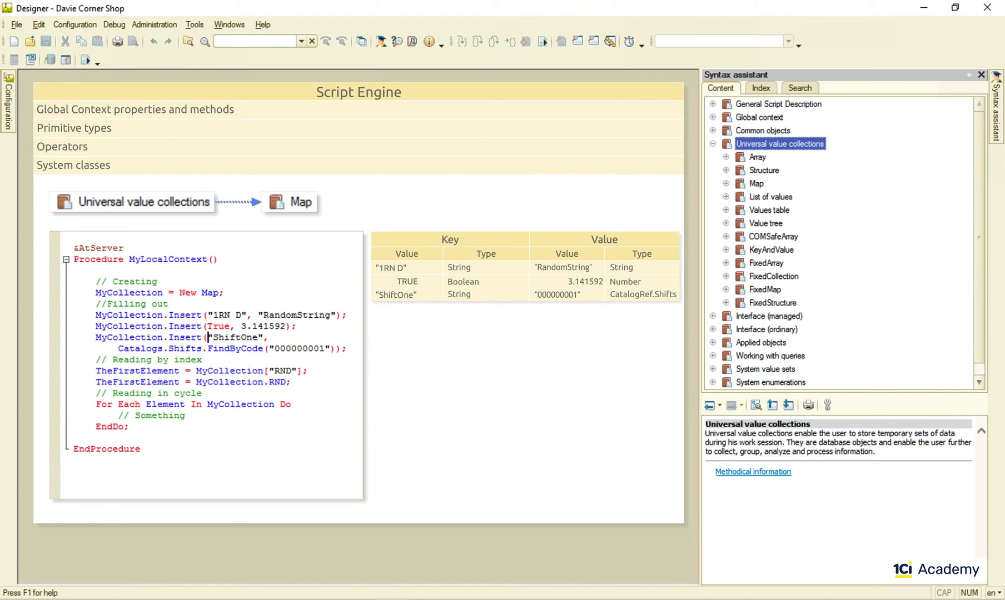
{"action": "type", "text": "Catalogs."}
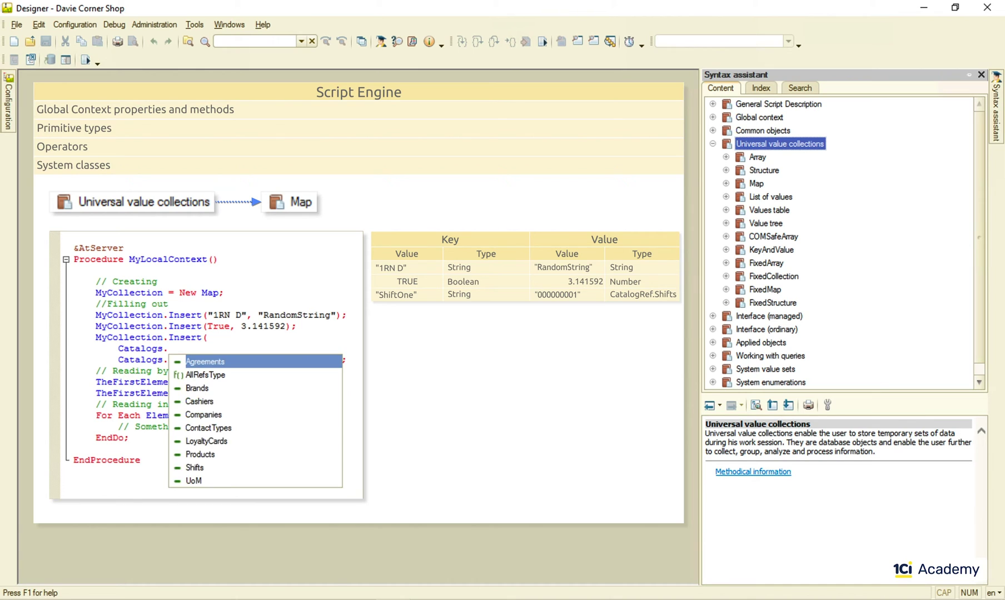
{"action": "key", "text": "Down"}
{"action": "key", "text": "Down"}
{"action": "key", "text": "Down"}
{"action": "key", "text": "Return"}
{"action": "type", "text": ".FindByCode(\"00000000"}
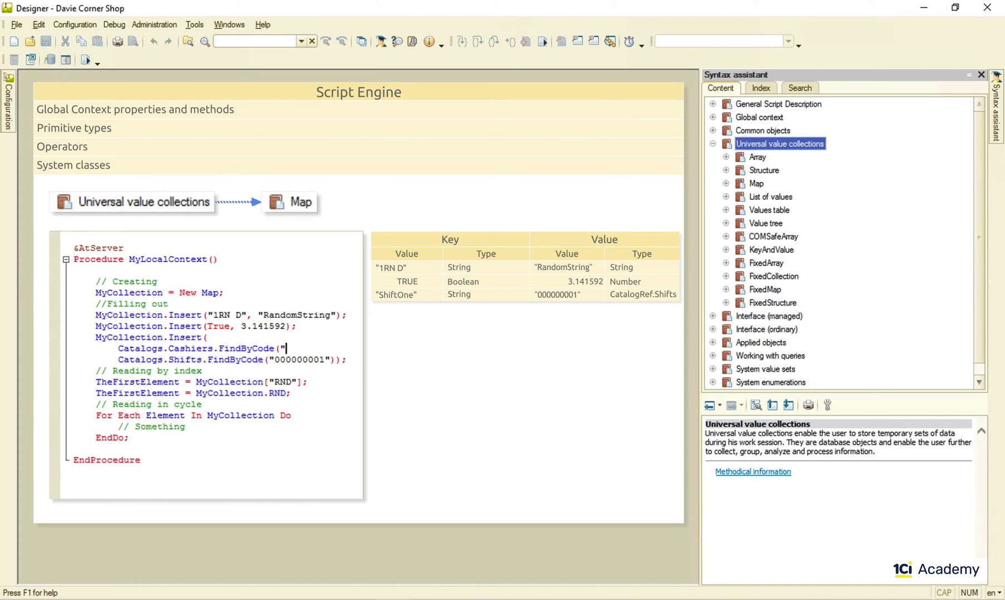
{"action": "type", "text": "1\"));"}
Edit the index line's key so it reads MyCollection["1RN D"].
{"action": "key", "text": "Home"}
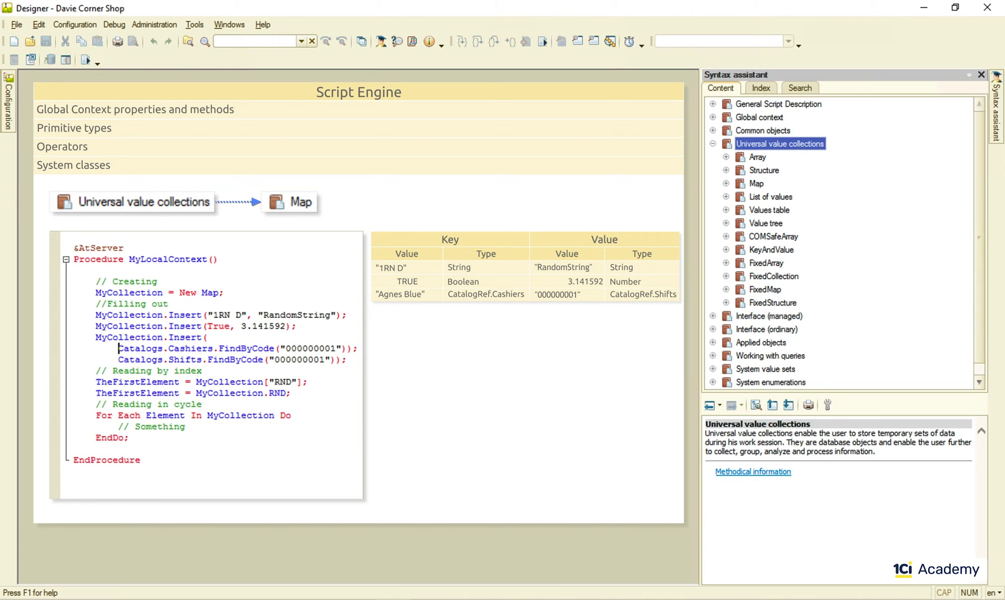
{"action": "left_click", "coordinate": [271, 382]}
{"action": "type", "text": "1"}
{"action": "key", "text": "Right"}
{"action": "key", "text": "Right"}
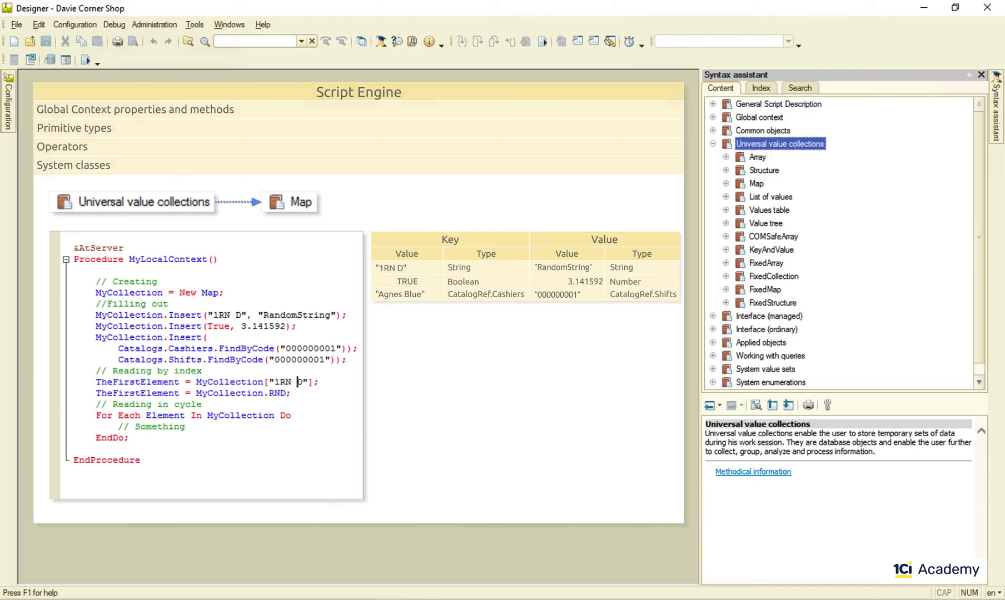